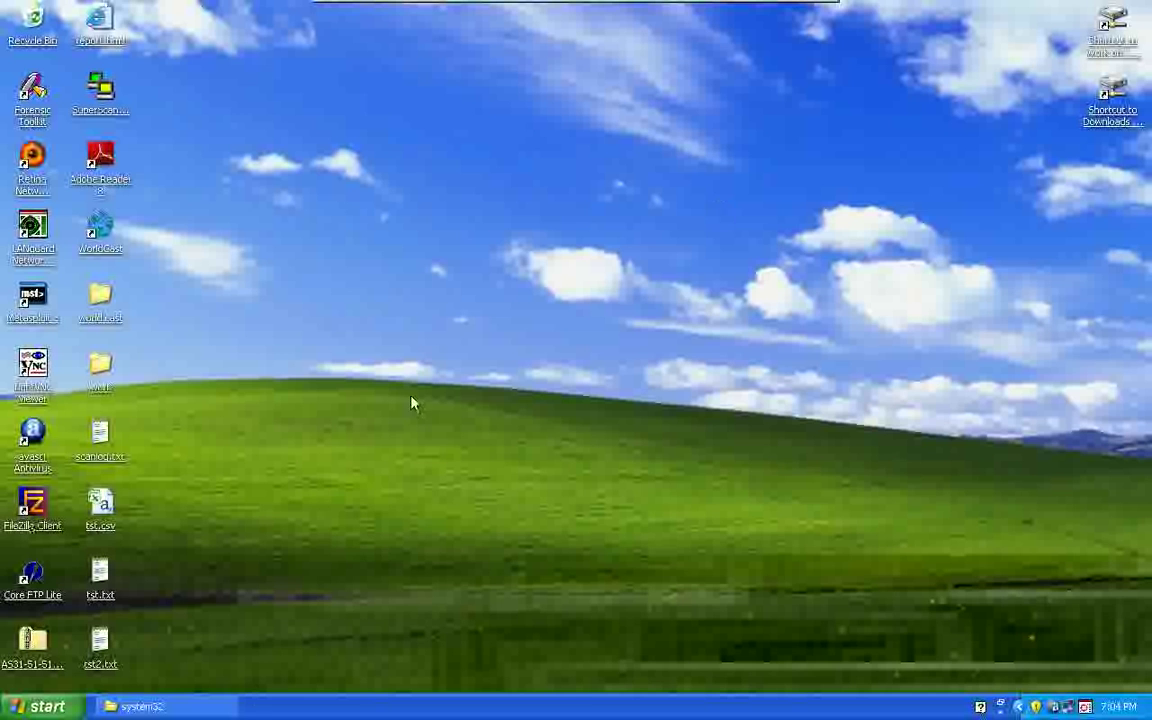
Step: Rename the original sethc.exe to a different extension, accept the warning, and copy cmd.exe
click(140, 706)
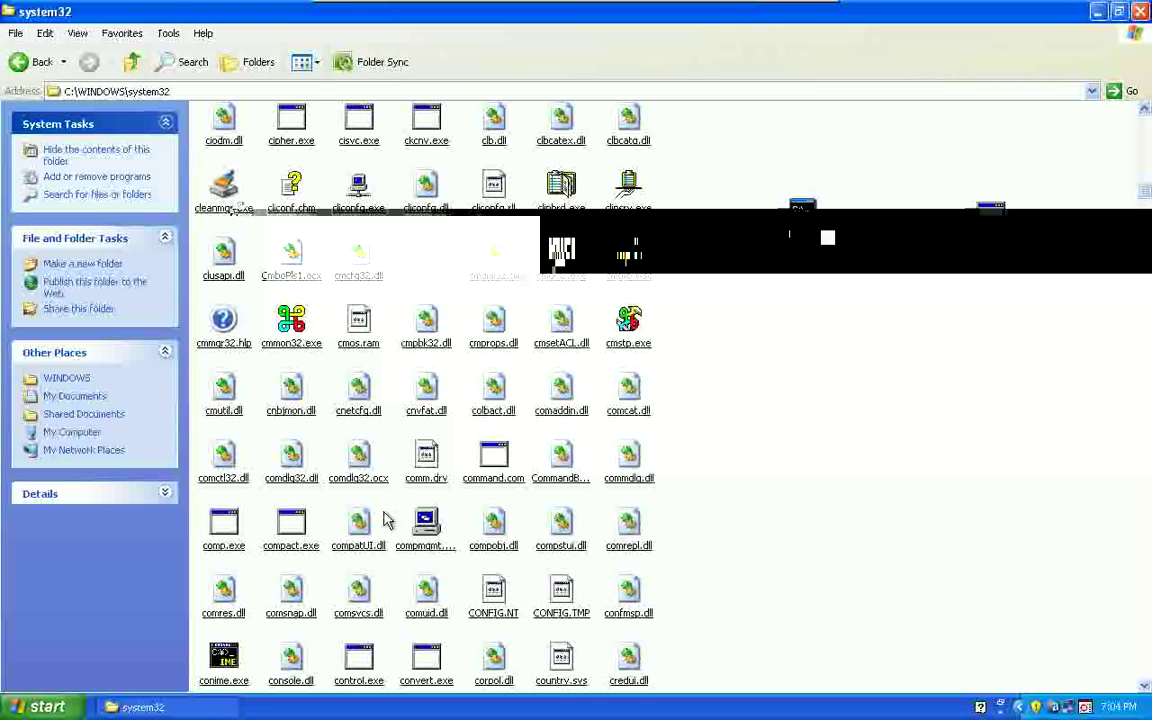
click(990, 220)
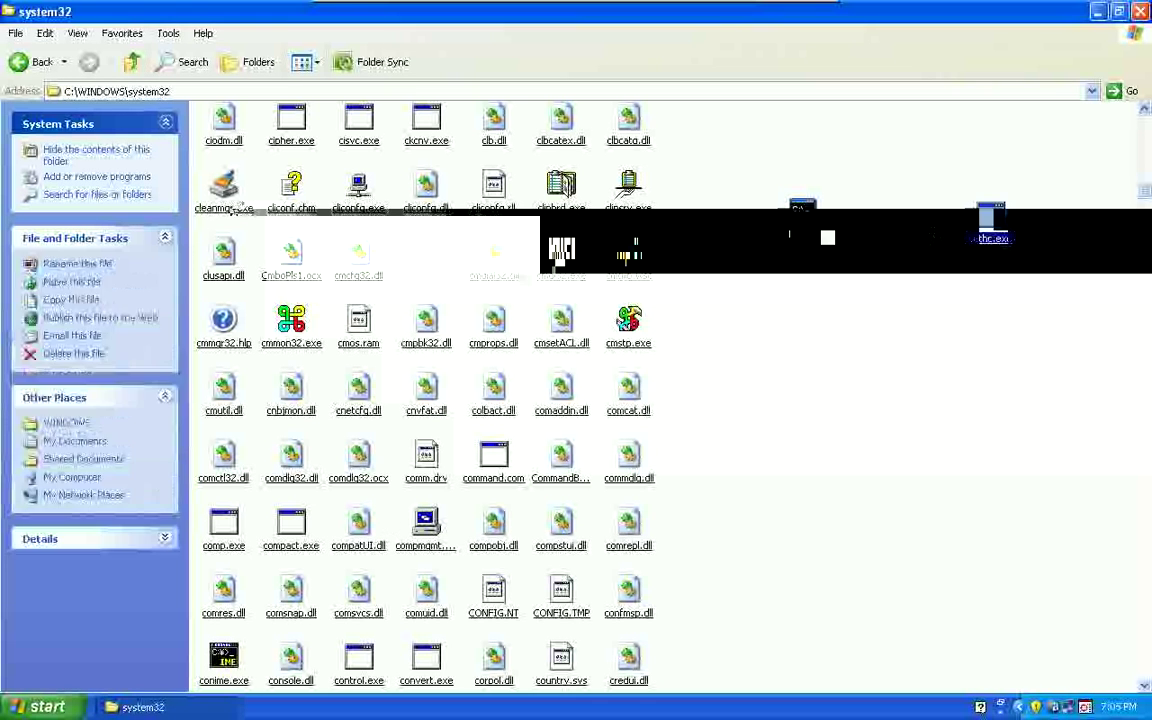
click(890, 303)
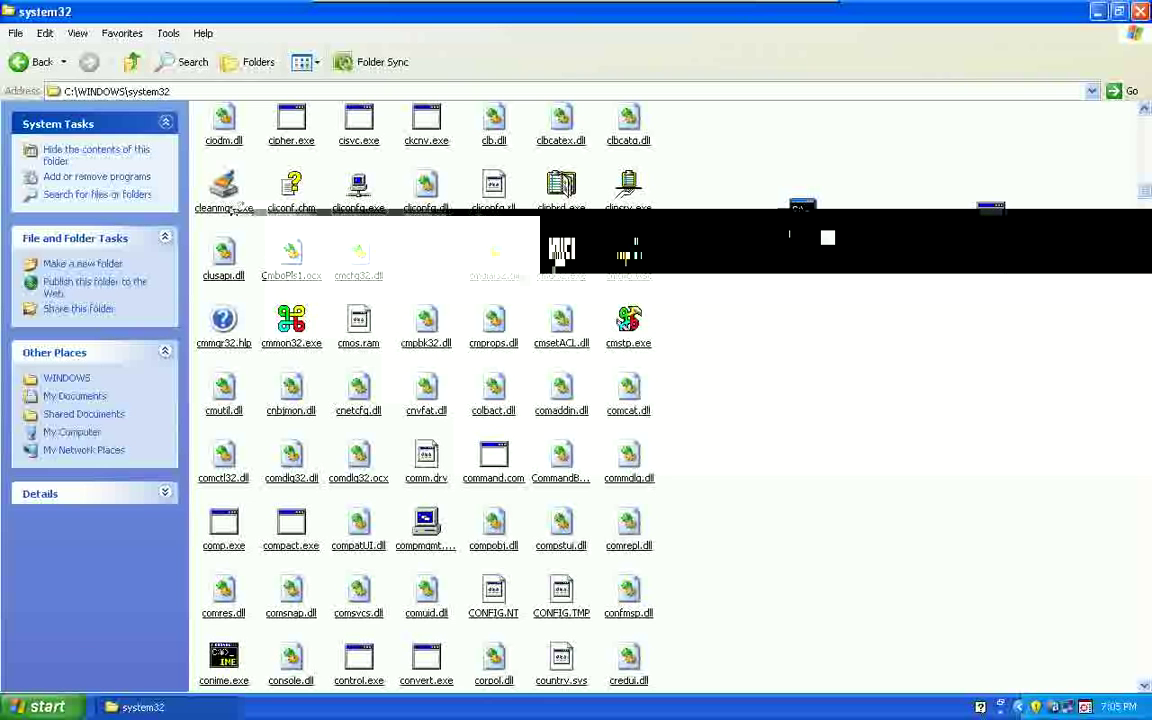
click(990, 215)
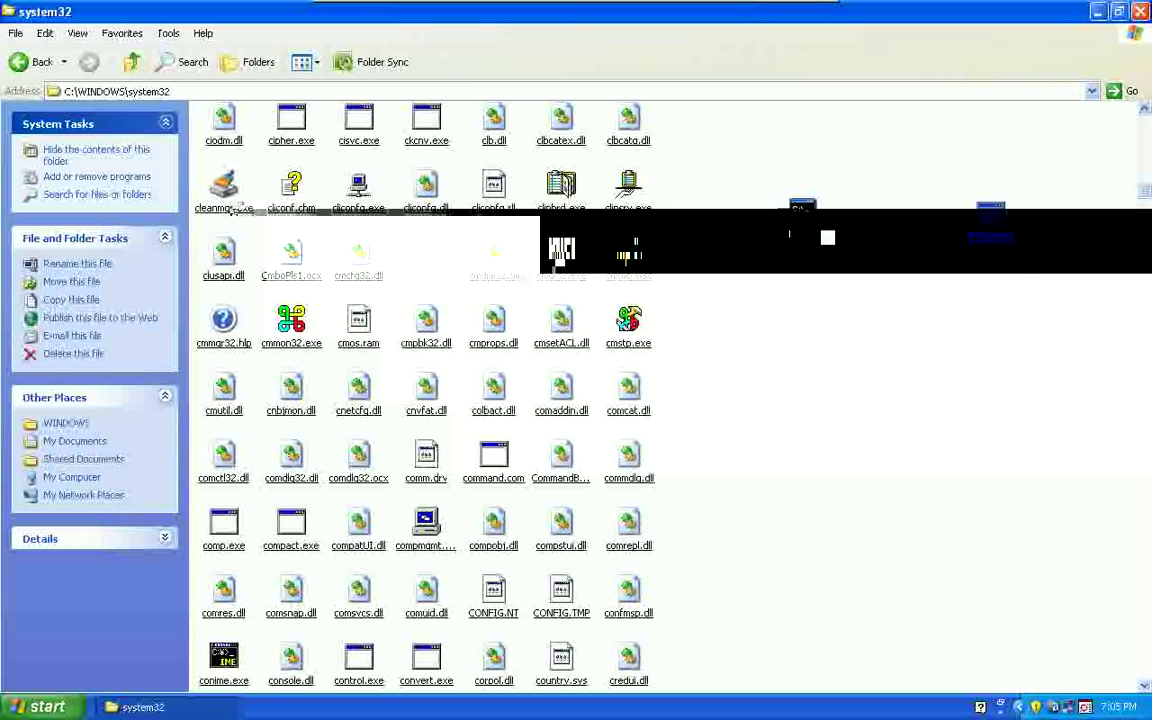
right_click(996, 268)
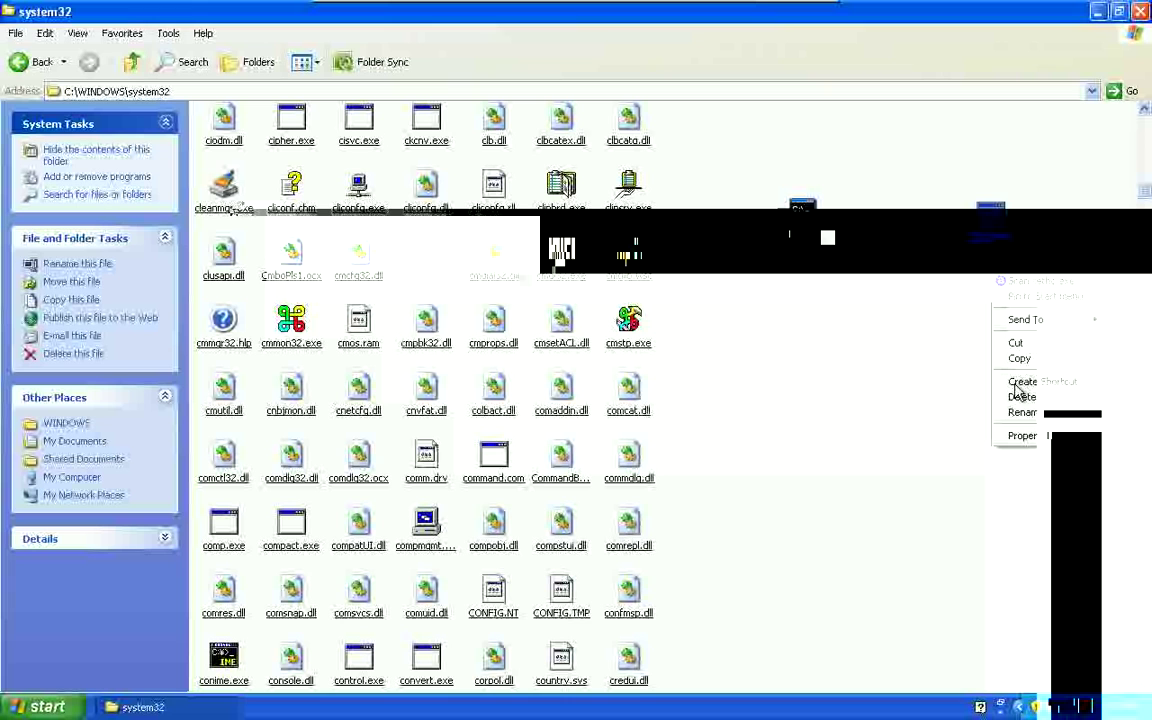
click(1027, 414)
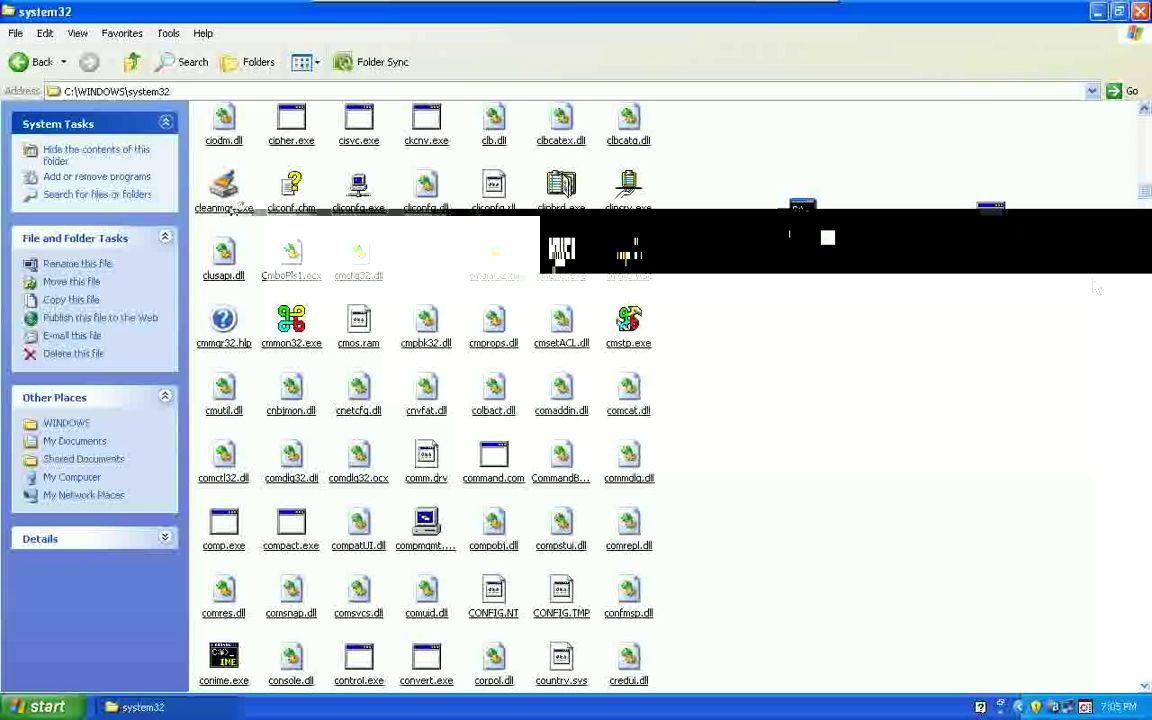
key(Return)
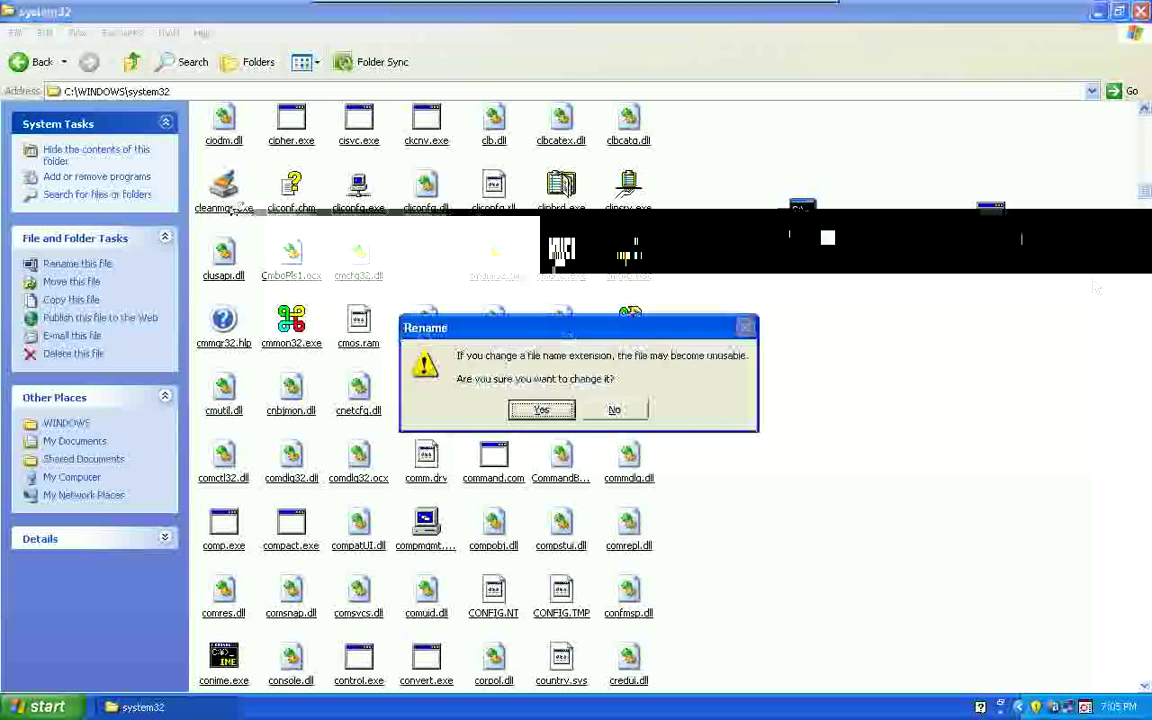
click(558, 414)
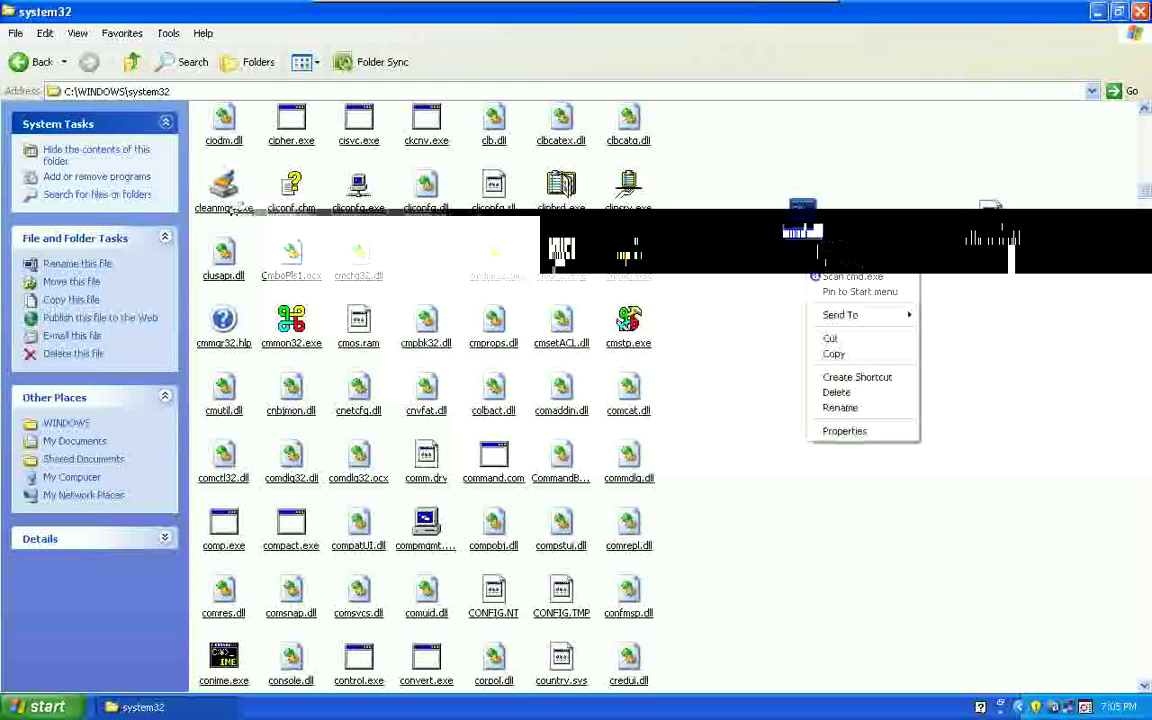
click(851, 366)
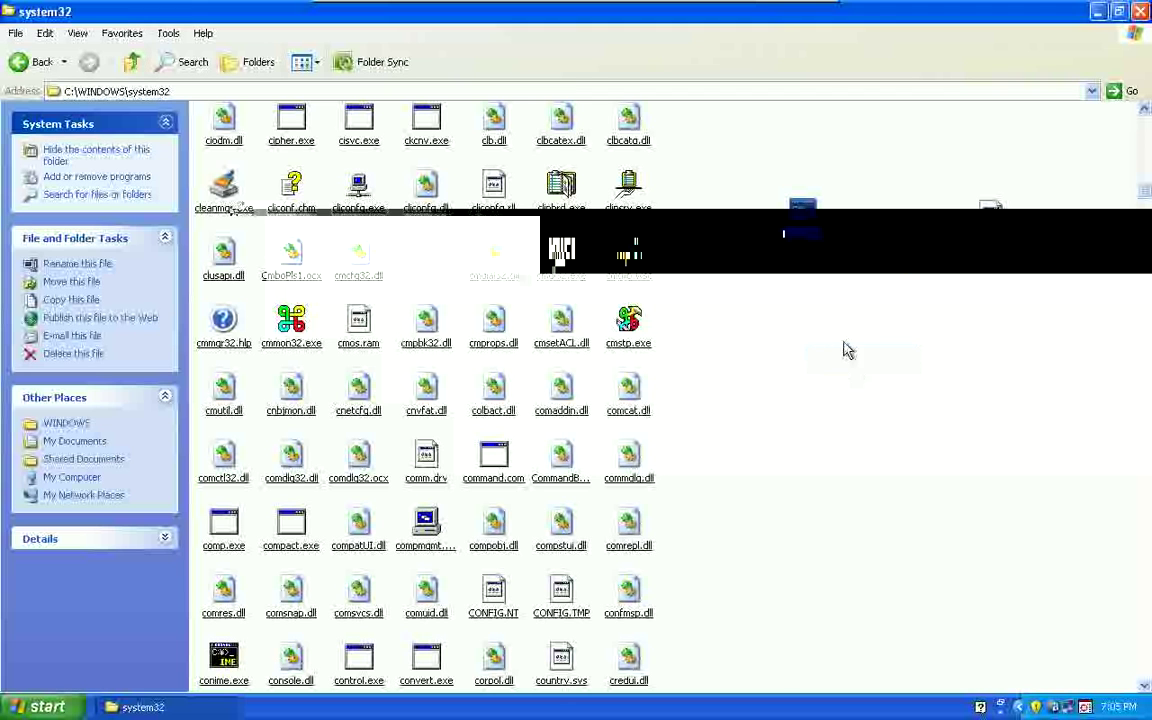
Step: Paste cmd.exe into system32, rename the copy to sethc.exe, and close the folder window
right_click(825, 313)
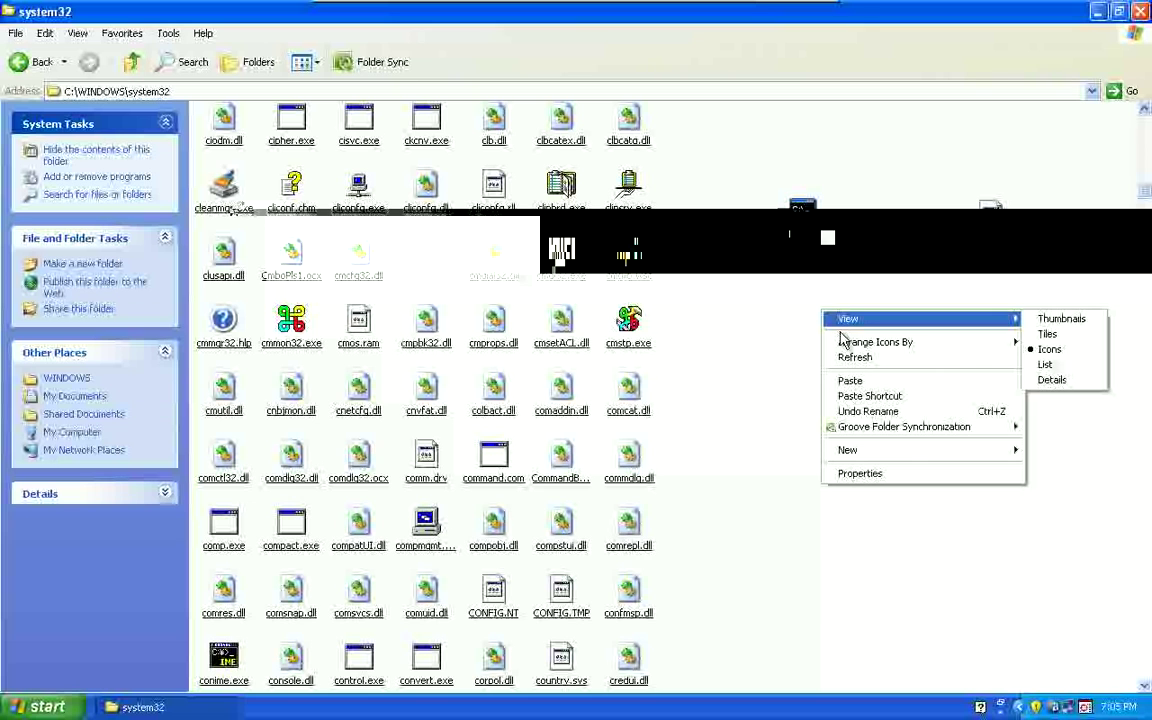
click(884, 384)
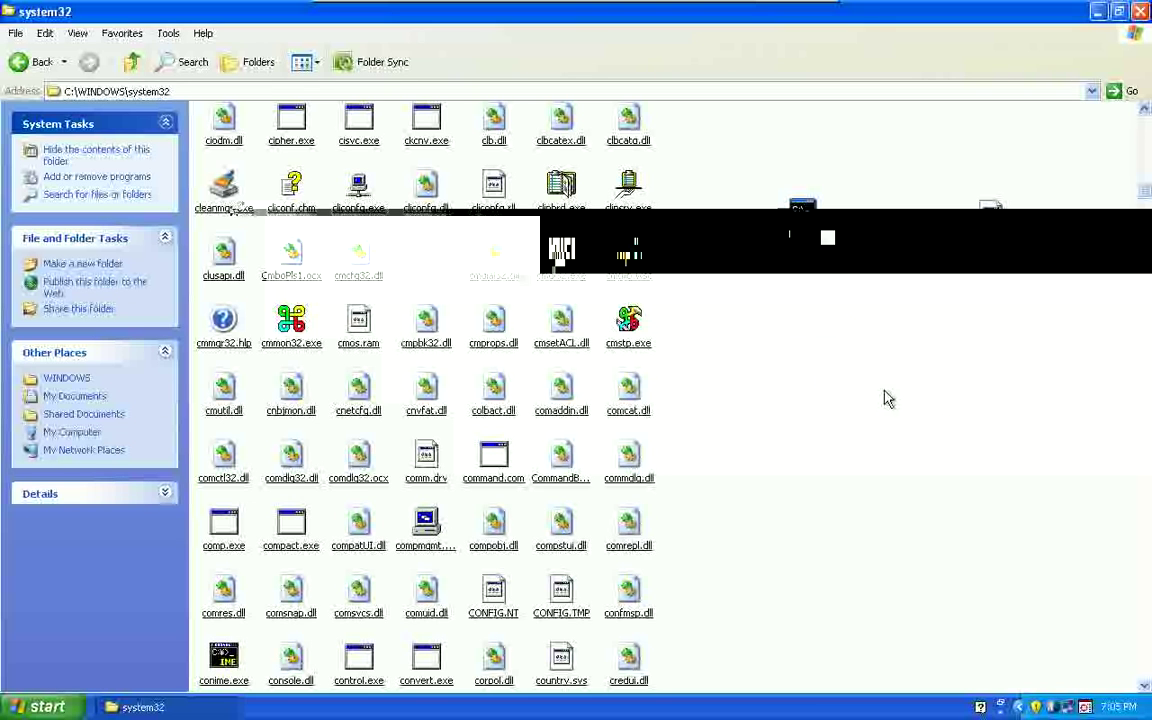
right_click(821, 316)
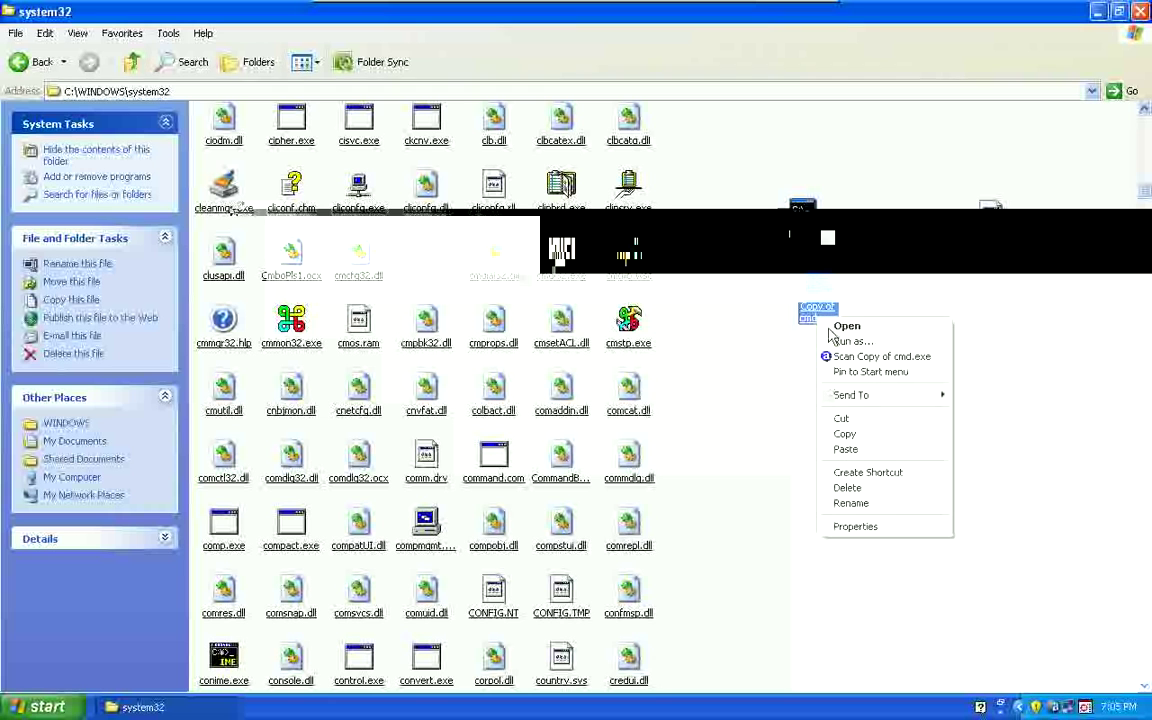
click(878, 505)
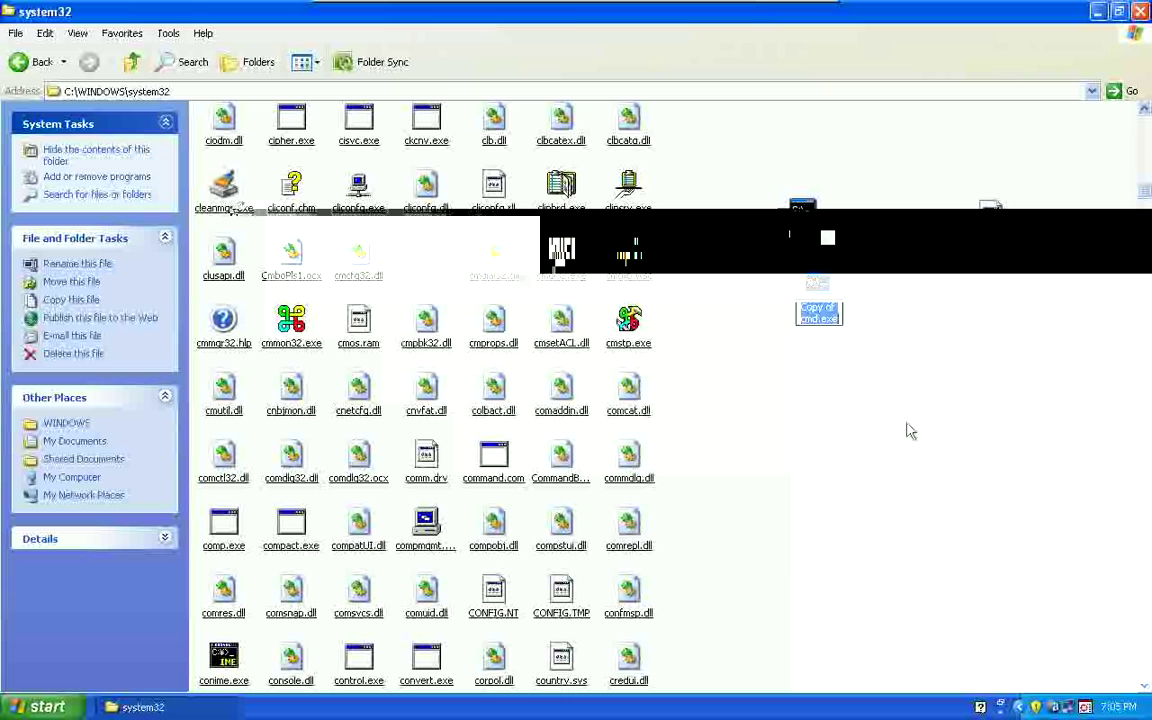
text(sethc.exe)
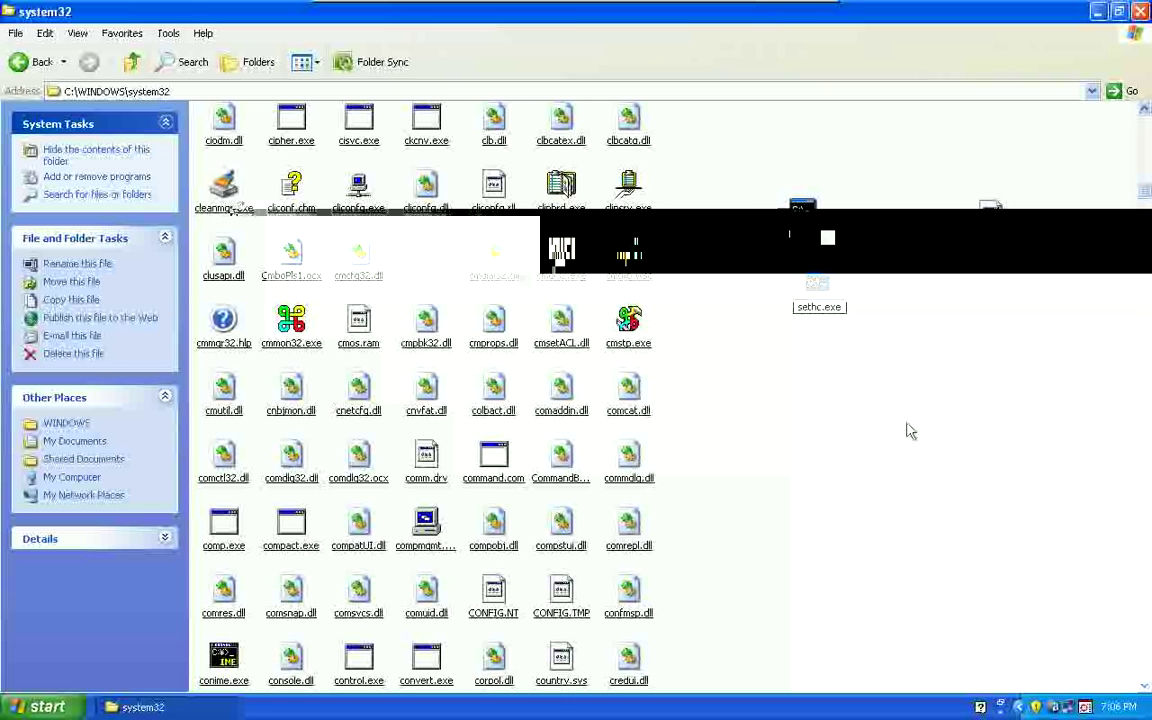
key(Return)
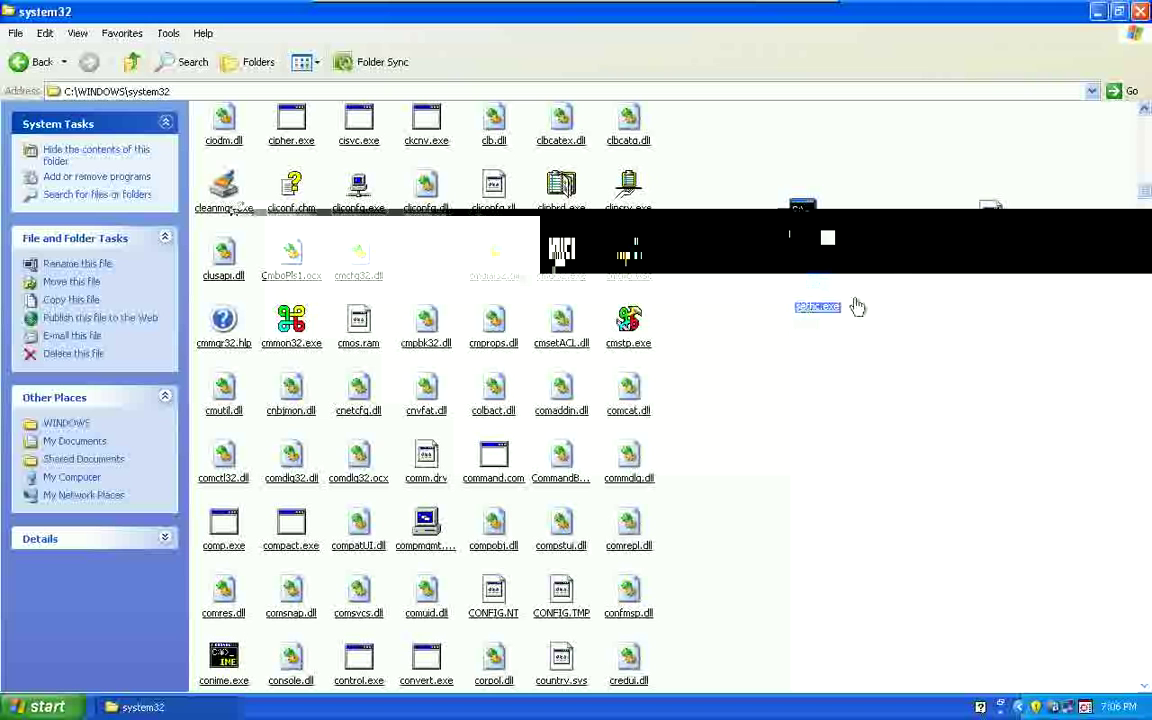
key(alt+F4)
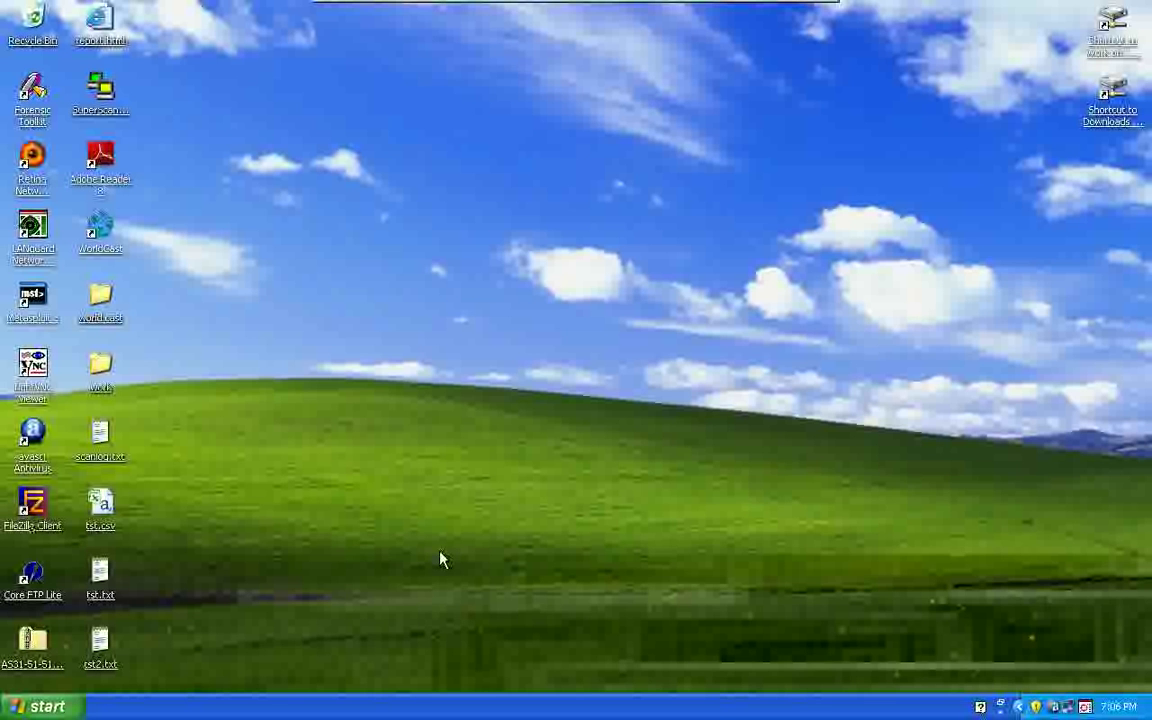
Step: Open the Start menu to log off to the Windows XP welcome screen
click(78, 706)
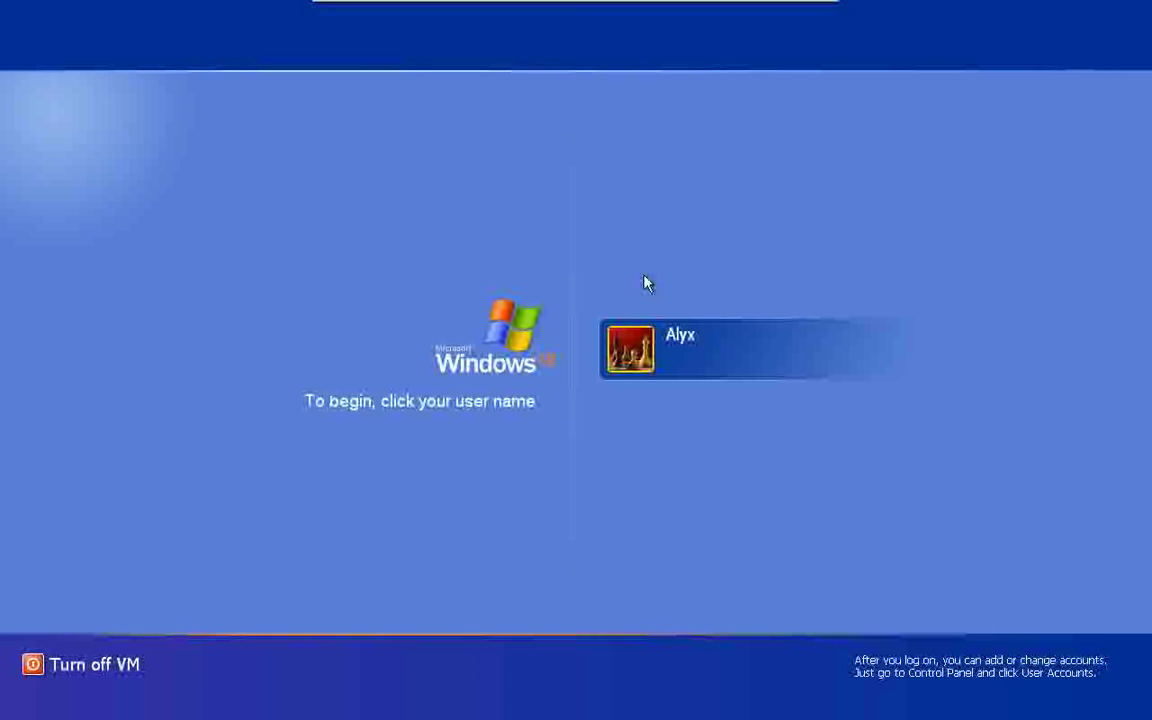
Step: Trigger the cmd-backed sethc.exe with Shift, then run explorer.exe after a mistyped first try
key(shift)
key(shift)
key(shift)
text(e)
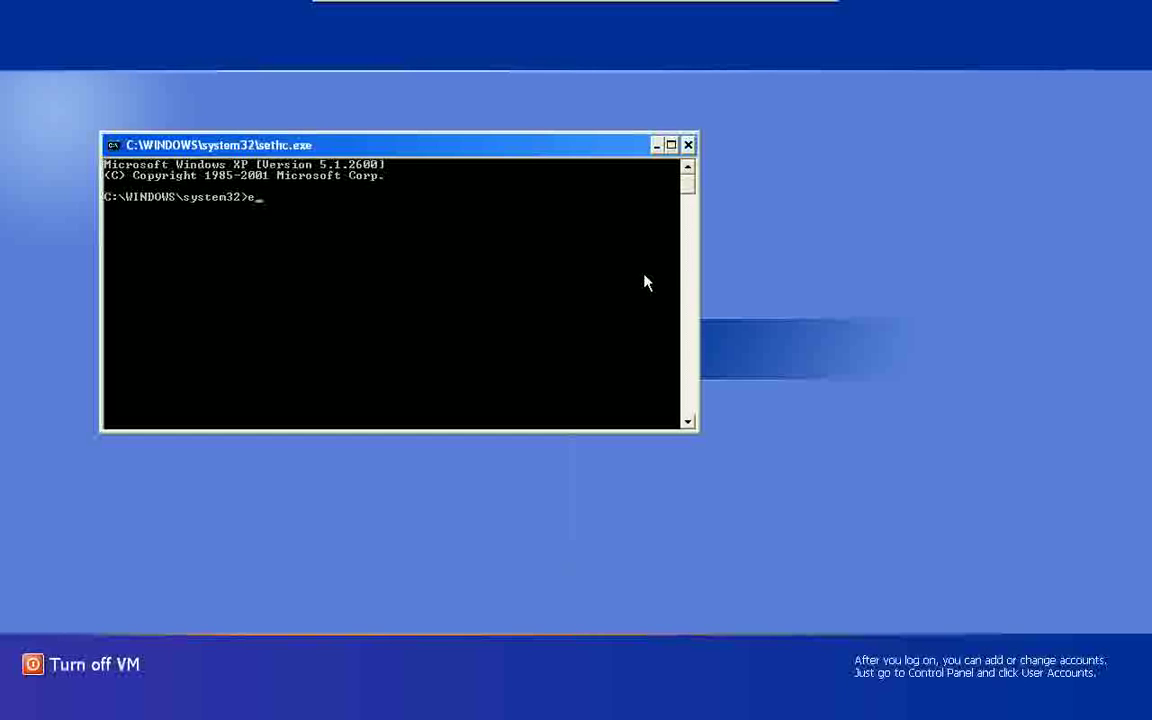
text(xeplorer.e)
text(xe)
key(Return)
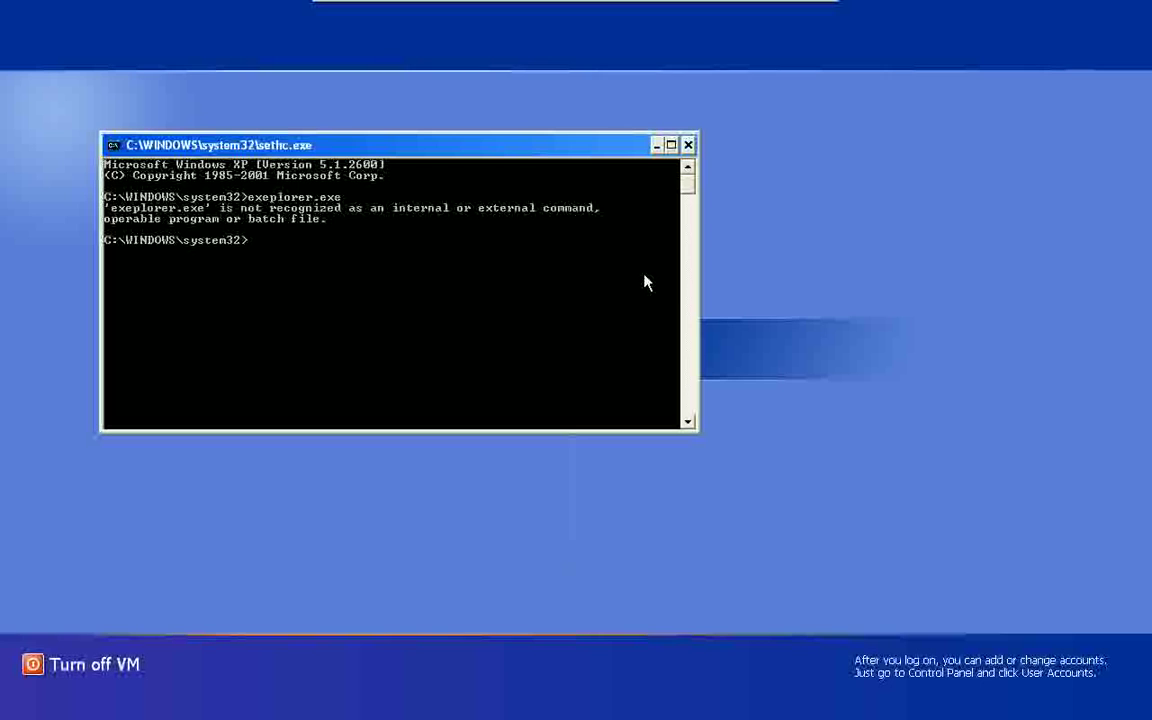
text(explor)
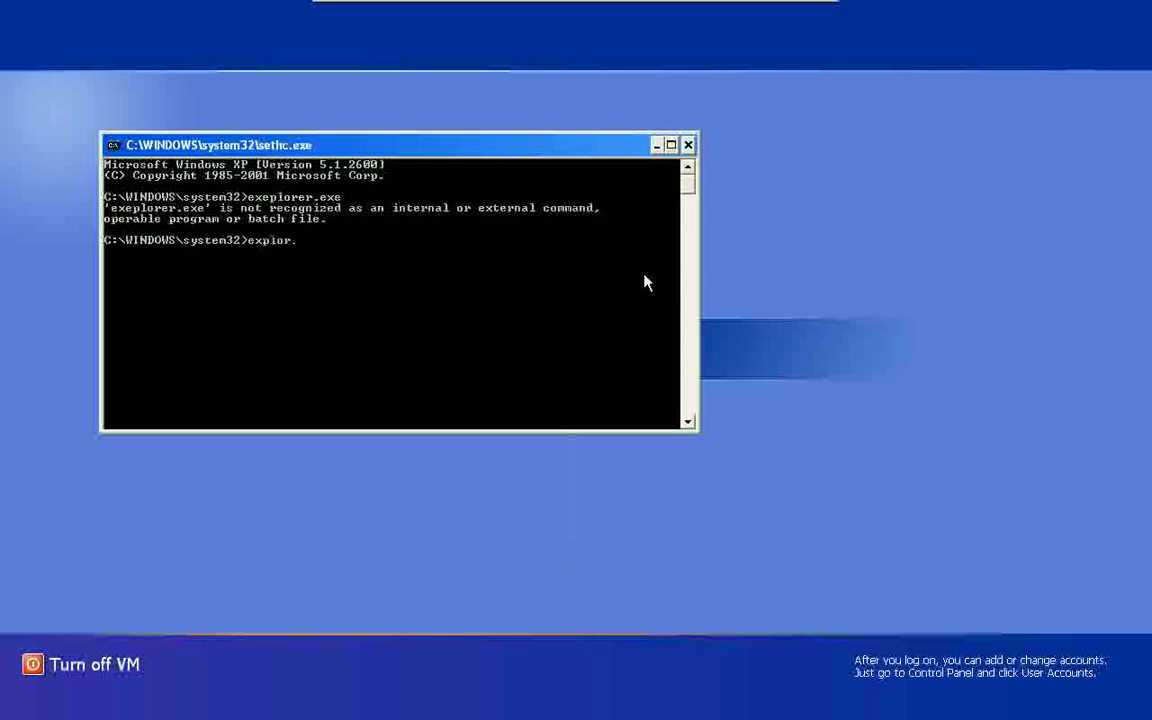
text(er.exe)
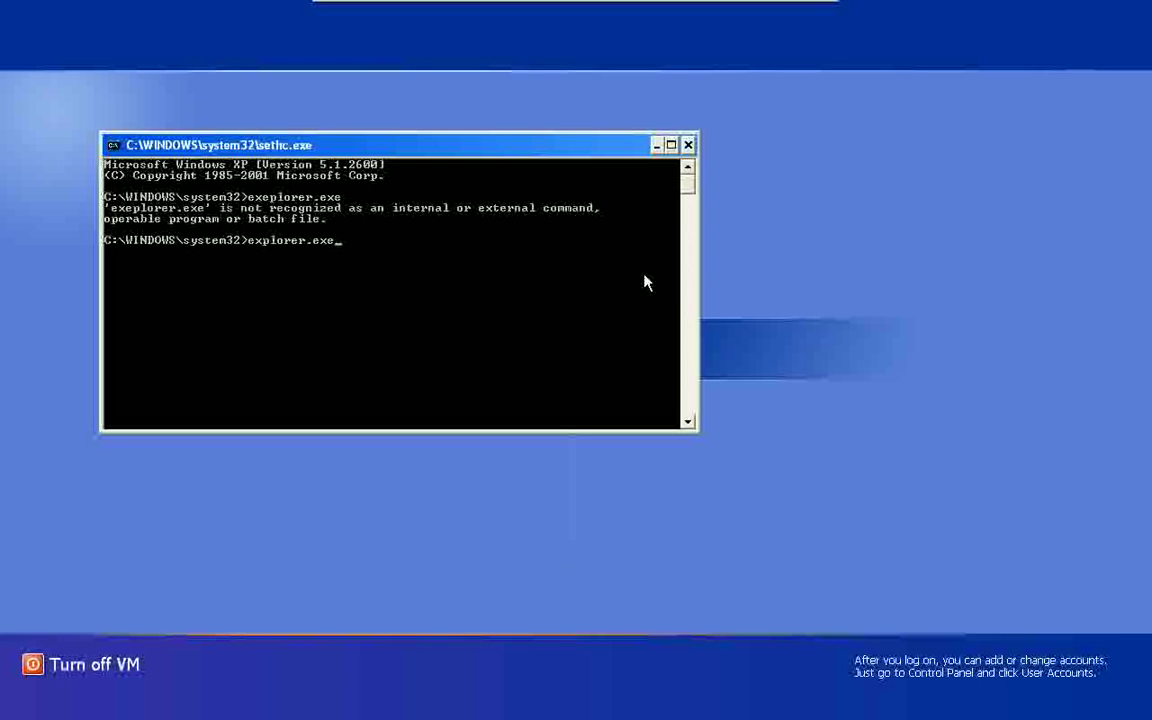
key(Return)
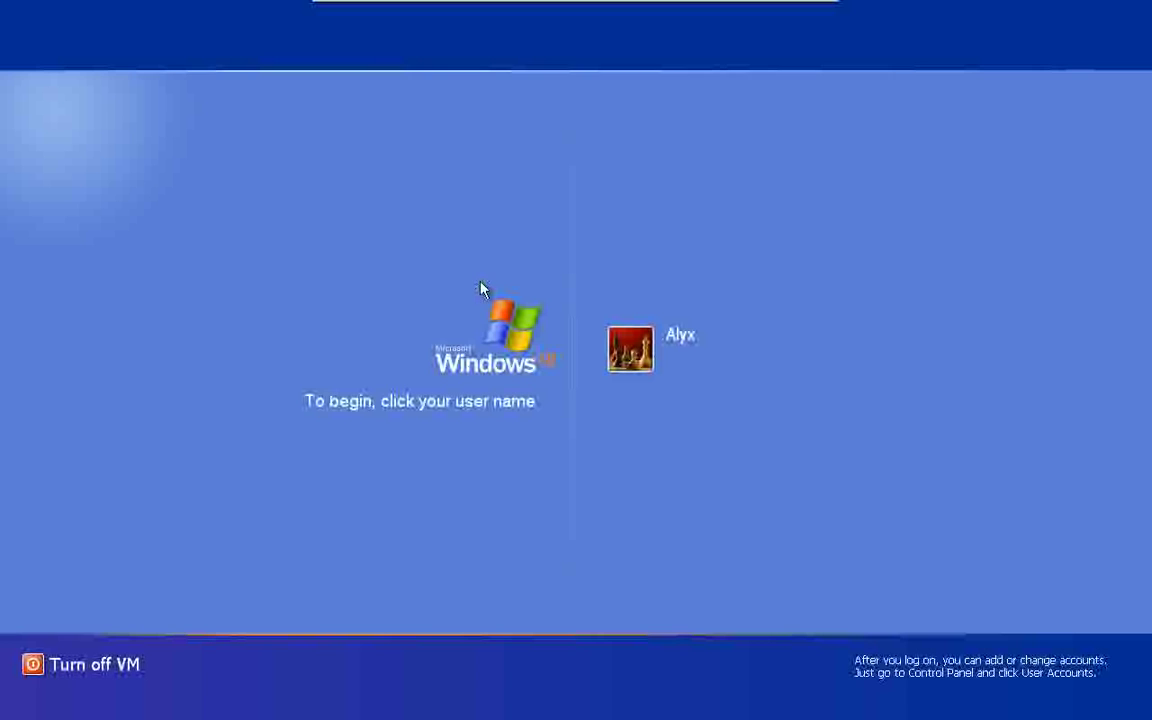
Step: Press Shift at the login screen to relaunch the SYSTEM command prompt
key(shift)
key(shift)
key(shift)
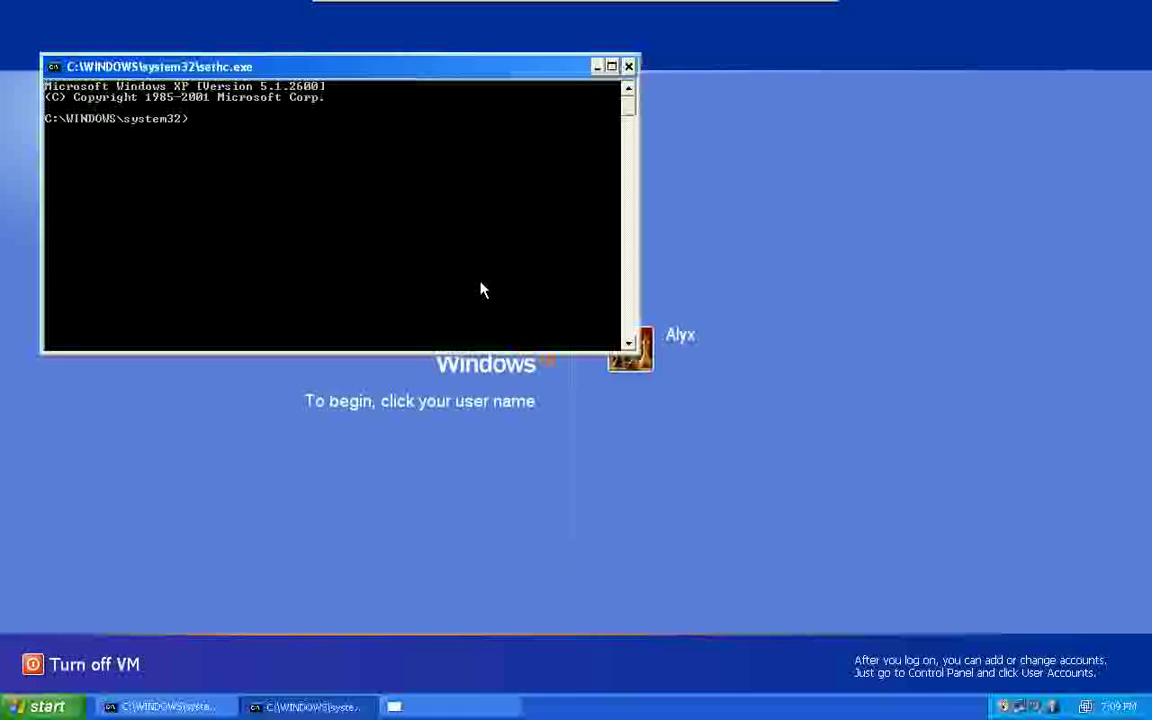